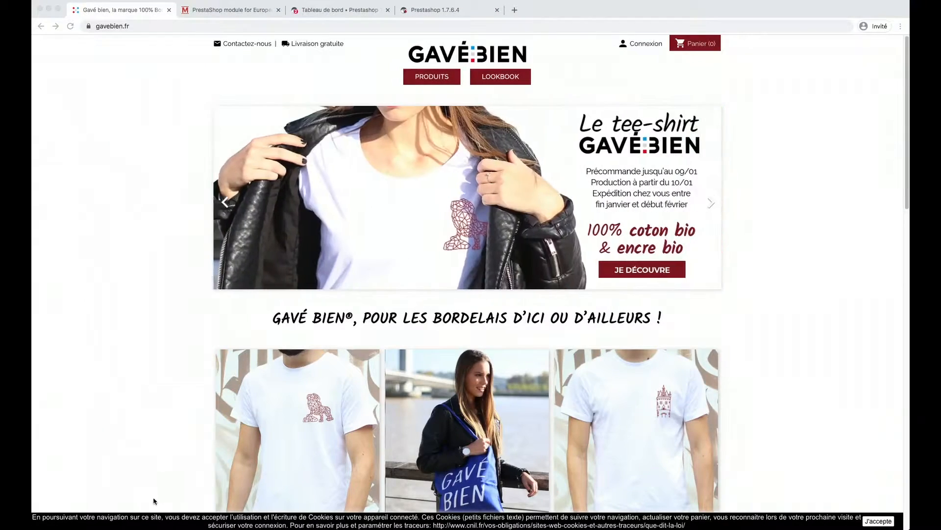
Review the cookie notice on the Gavé Bien home page and download the free European Union Cookie Law module for PrestaShop 1.7.x from MyPresta
scroll(164, 505, "down", 3)
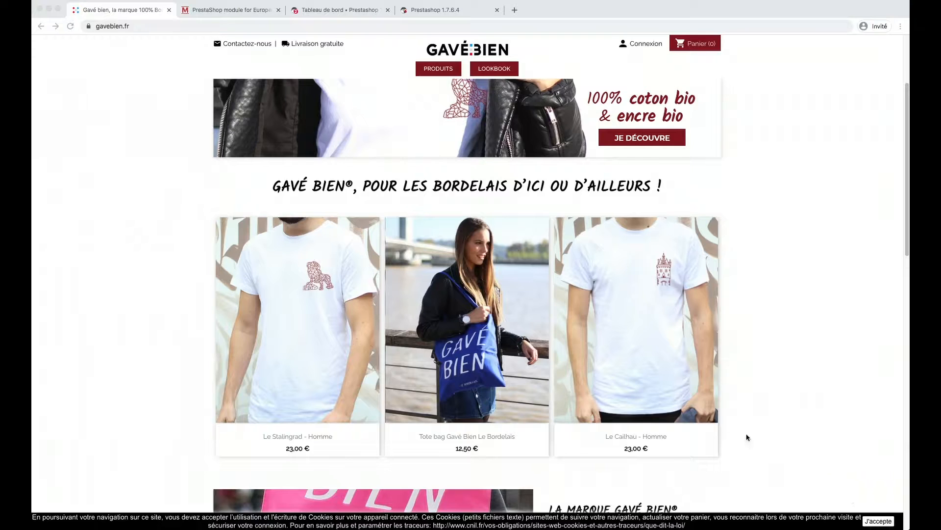
scroll(759, 447, "up", 3)
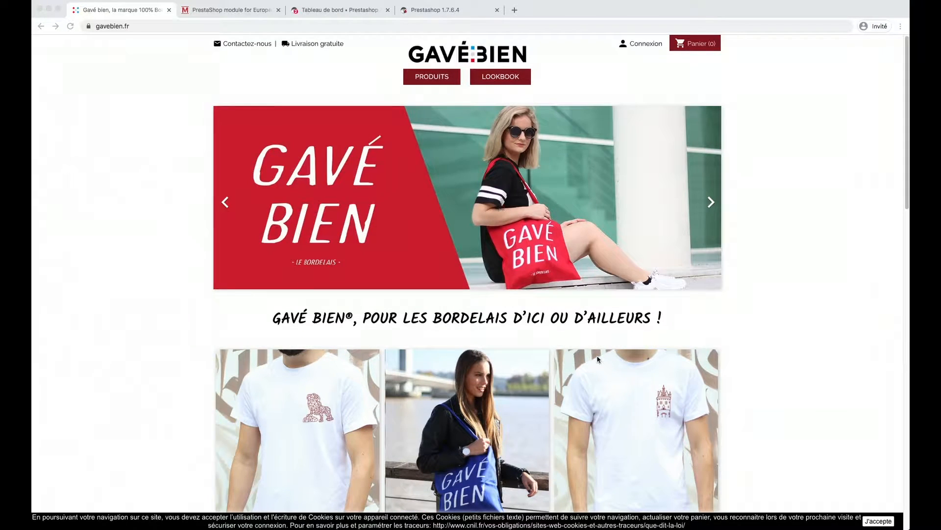
scroll(767, 391, "down", 1)
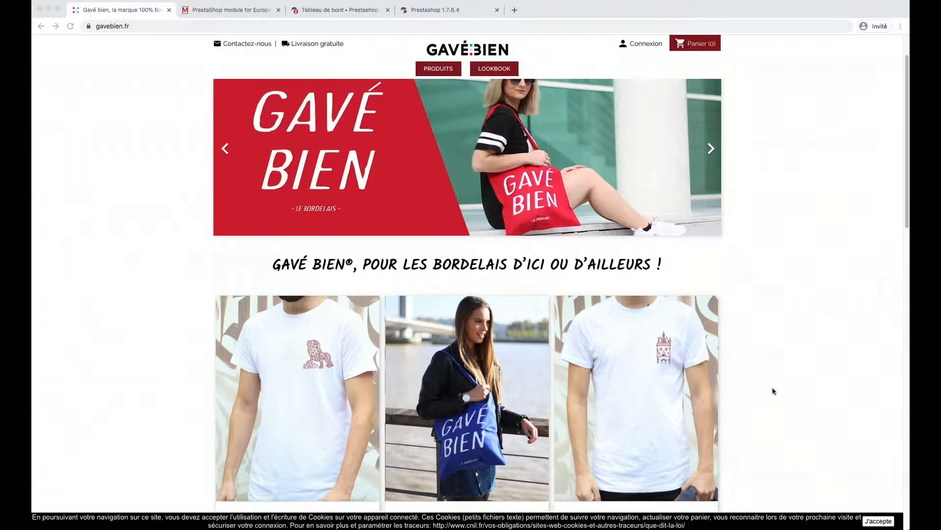
left_click(212, 11)
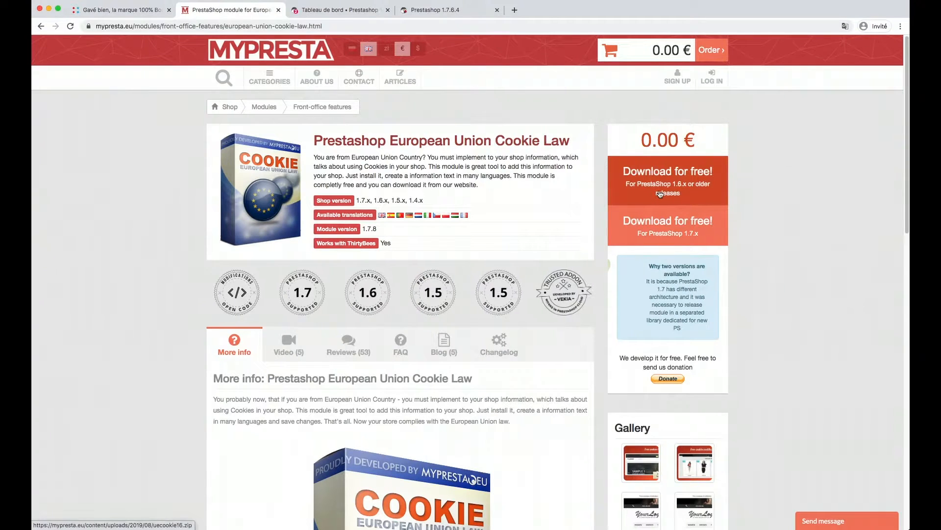
left_click(692, 230)
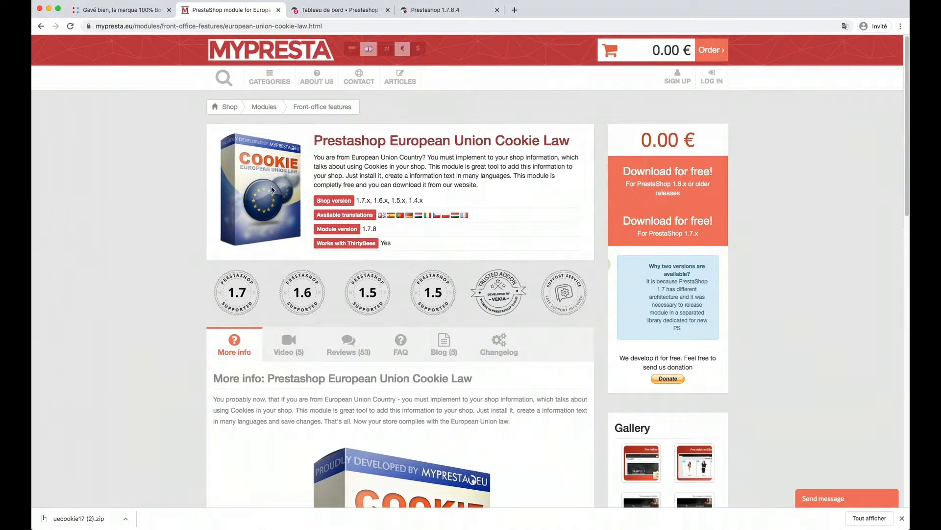
Look through the local PrestaShop store's home page, reload it and check whether a cookie notice is displayed
left_click(435, 10)
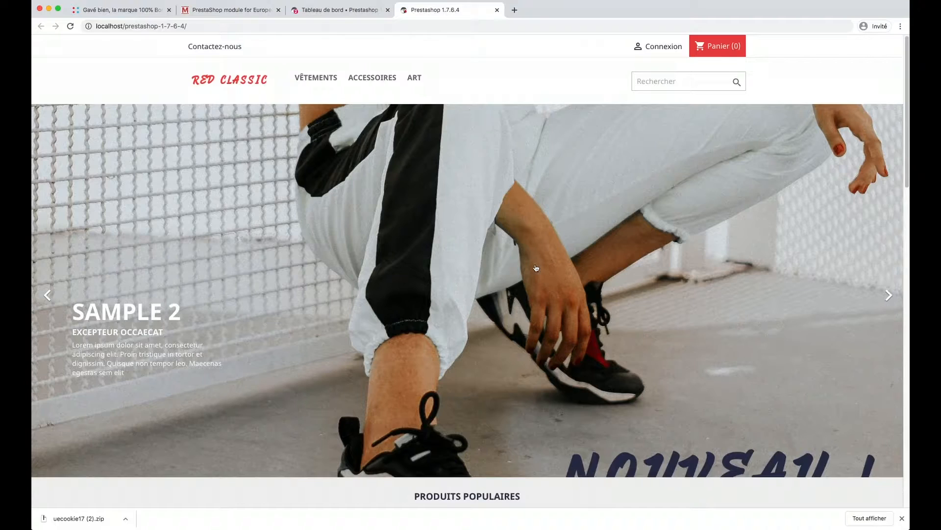
scroll(537, 267, "down", 3)
scroll(536, 268, "down", 15)
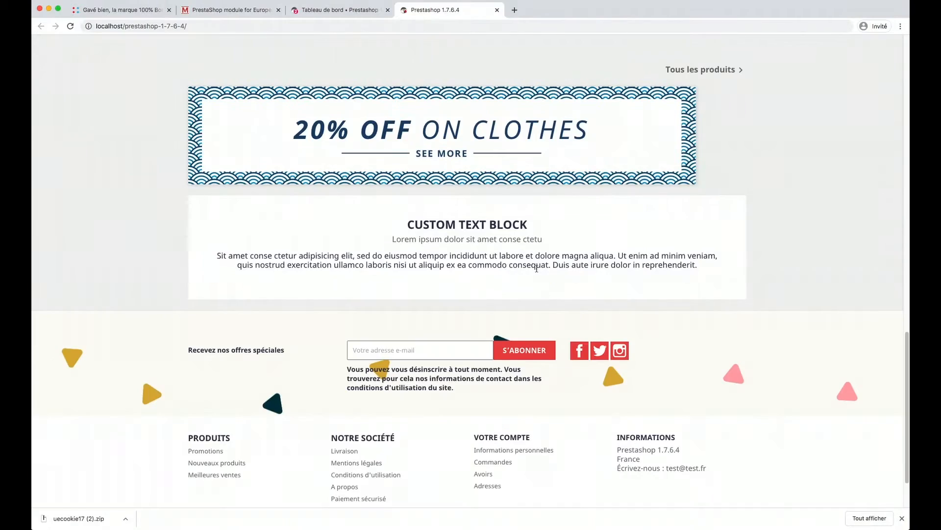
scroll(536, 269, "up", 5)
scroll(537, 267, "up", 12)
left_click(70, 26)
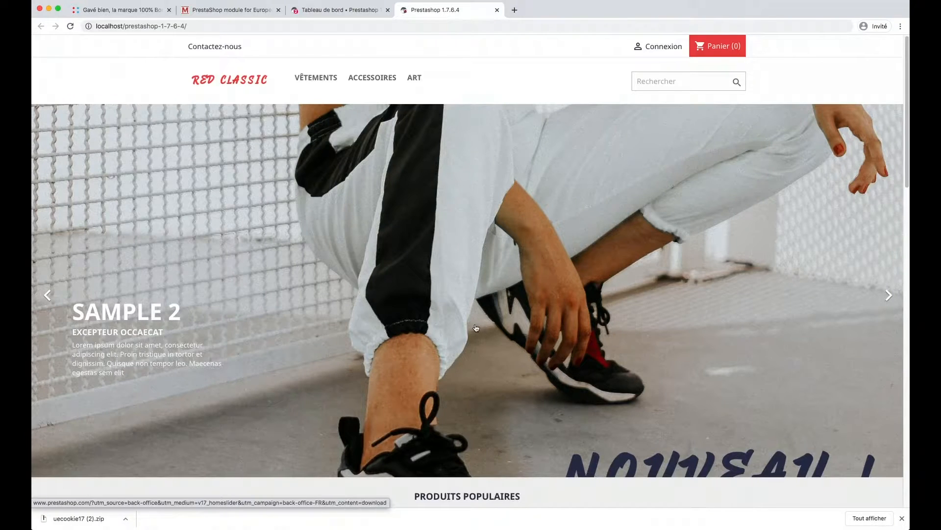
scroll(475, 328, "down", 3)
scroll(480, 295, "up", 3)
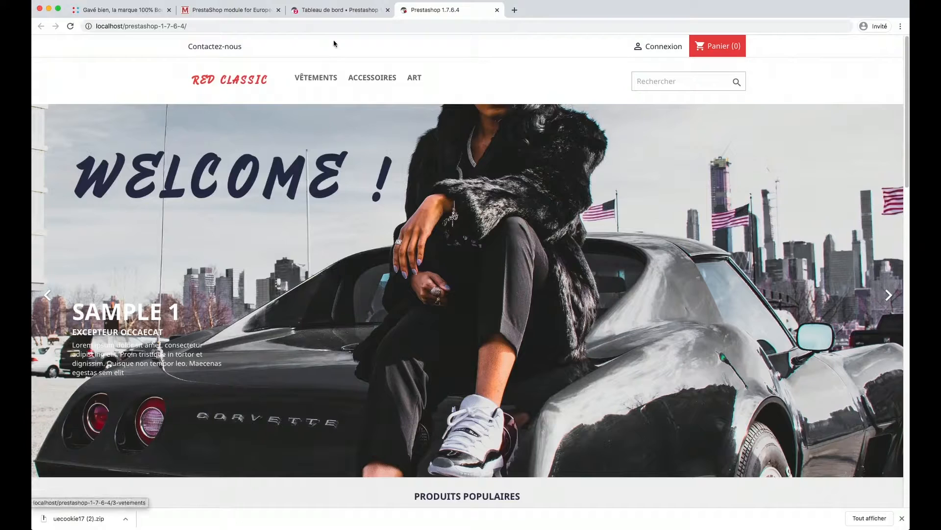
Install the cookie module in the back office by uploading uecookie17 (2).zip, and open its configuration page
left_click(342, 10)
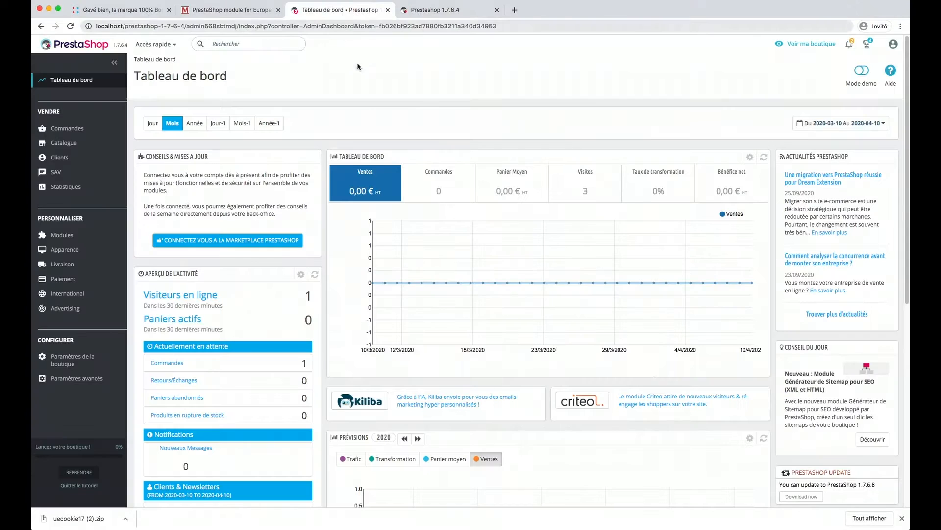
left_click(117, 271)
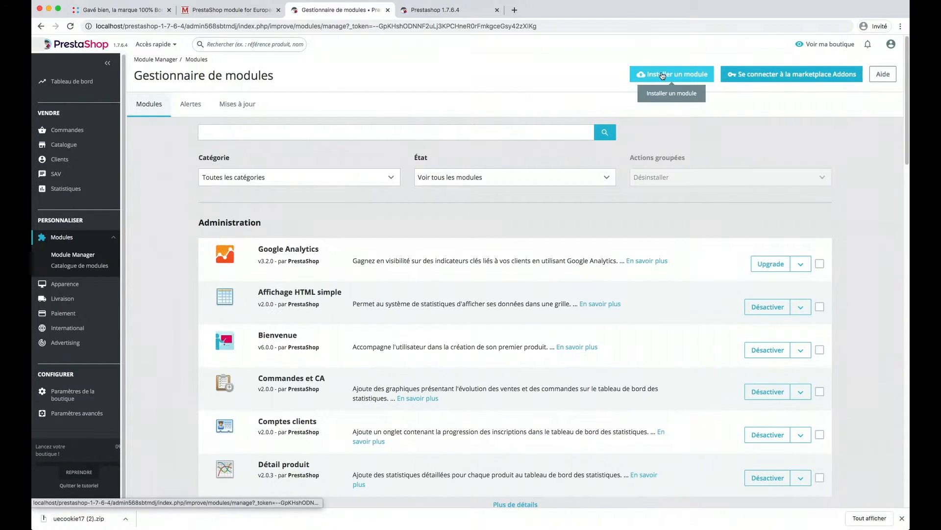
left_click(663, 75)
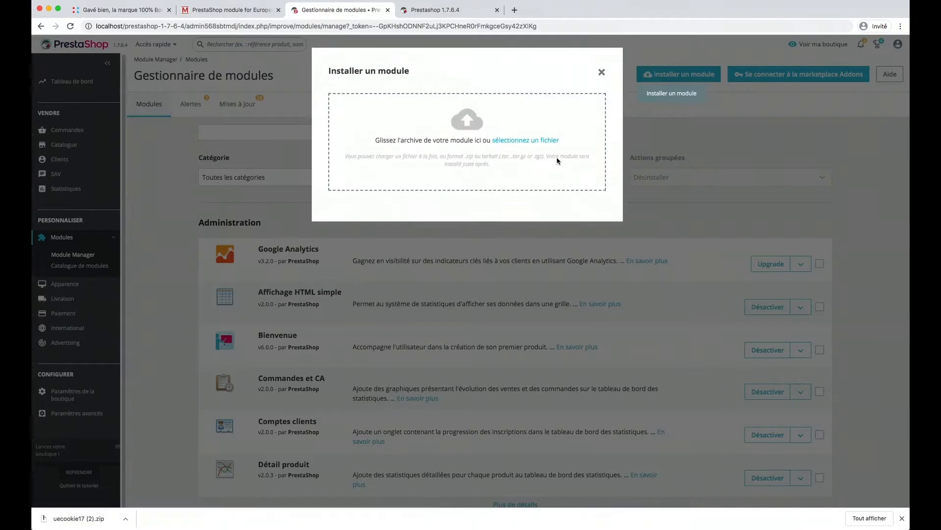
left_click_drag(84, 518, 440, 151)
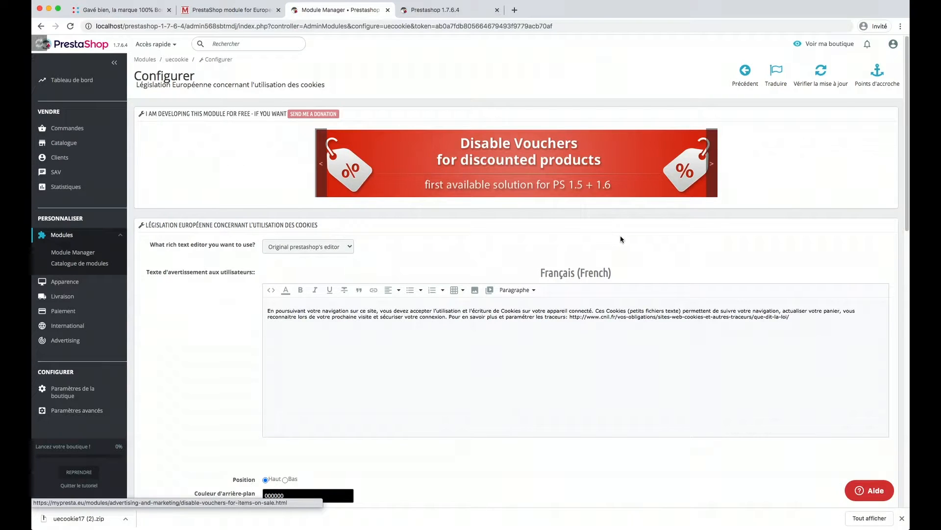
Examine the cookie module's French warning text, its CNIL link and the display settings below the text
scroll(524, 272, "down", 3)
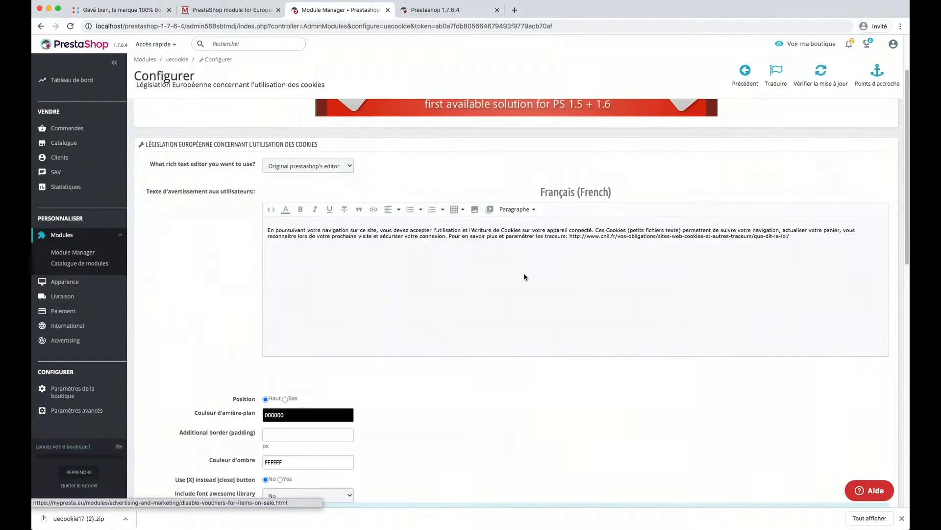
left_click(535, 271)
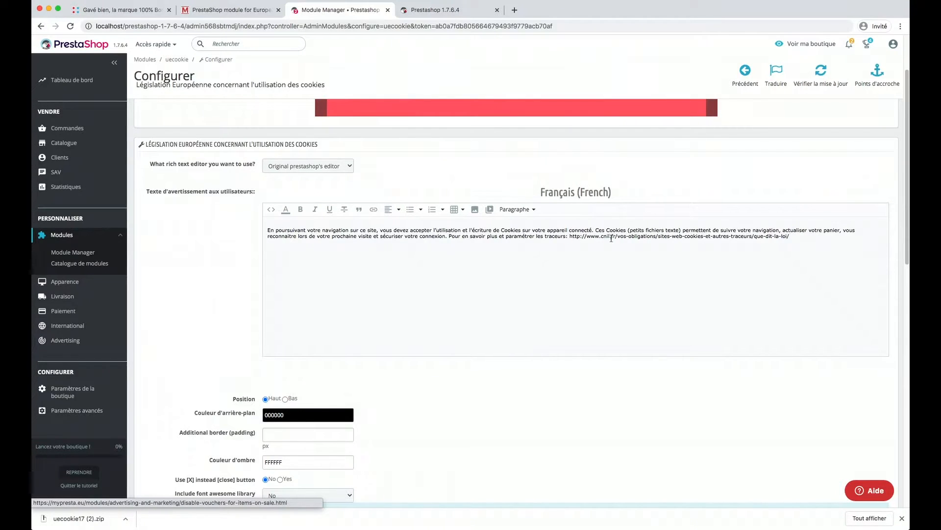
left_click_drag(571, 237, 670, 237)
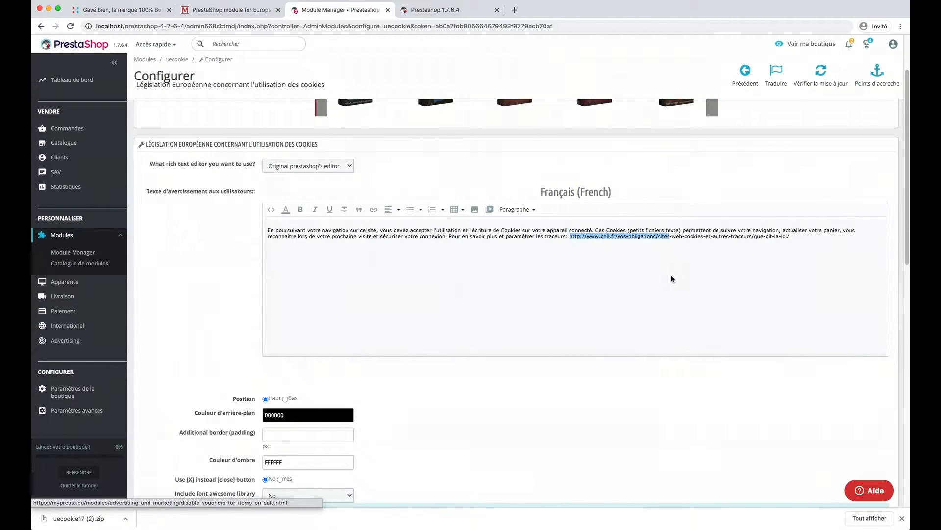
left_click(569, 237)
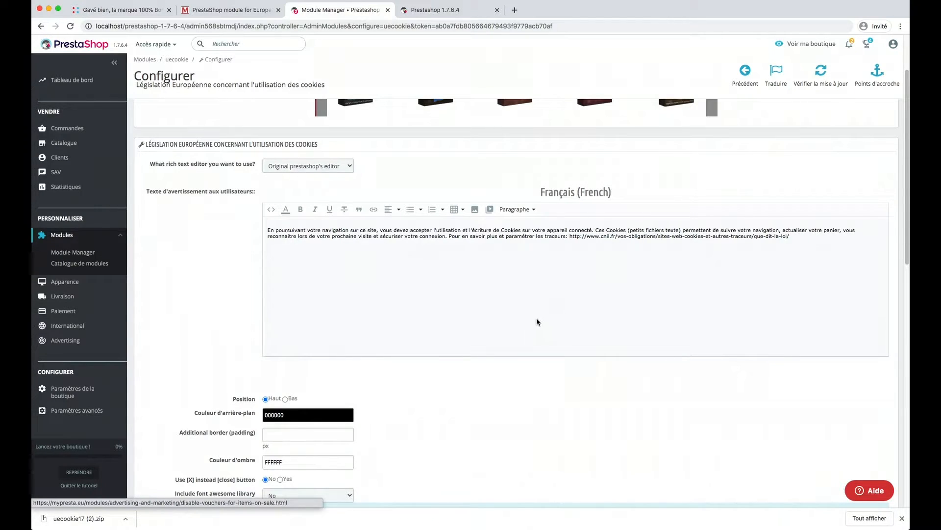
scroll(479, 278, "down", 2)
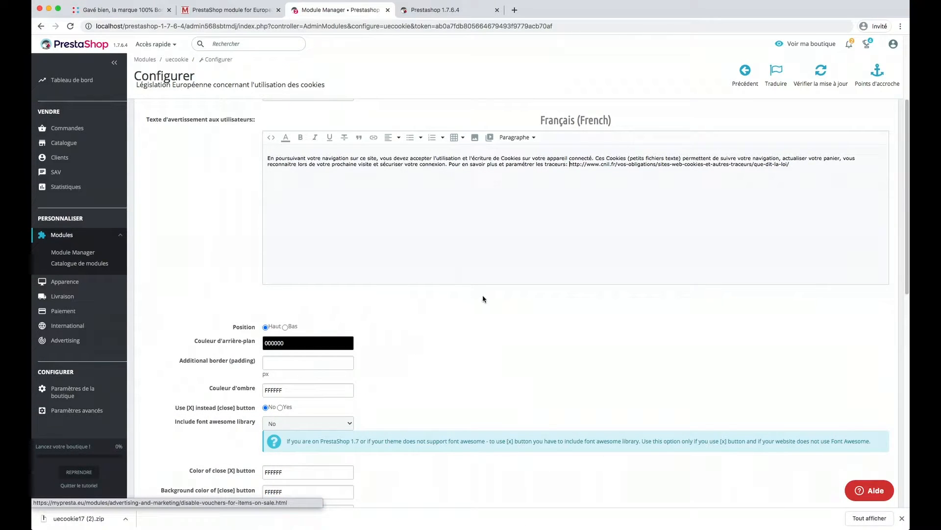
scroll(483, 298, "down", 2)
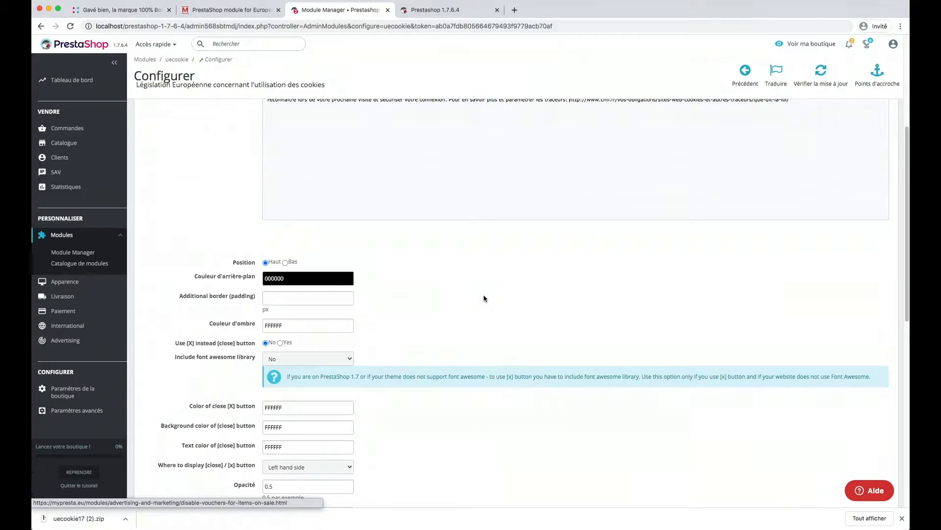
scroll(483, 298, "up", 2)
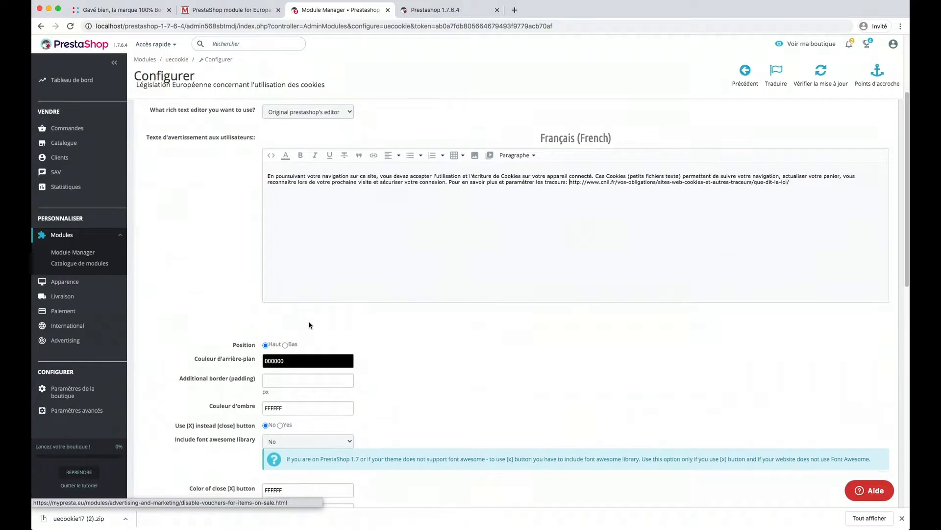
scroll(311, 323, "down", 4)
scroll(342, 322, "up", 4)
scroll(335, 352, "down", 2)
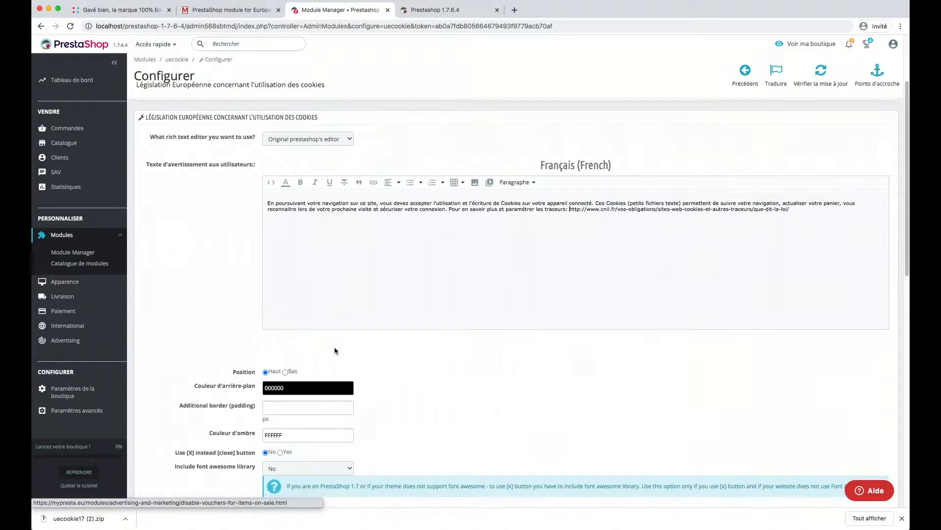
Review the cookie notice on the store's home page and set its position to Bas in the module configuration
key("ctrl+Tab")
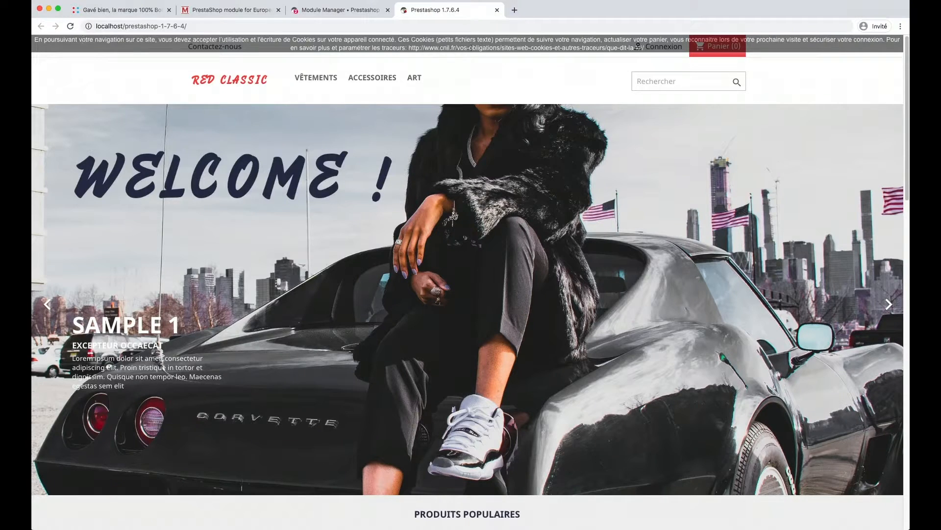
scroll(557, 147, "down", 5)
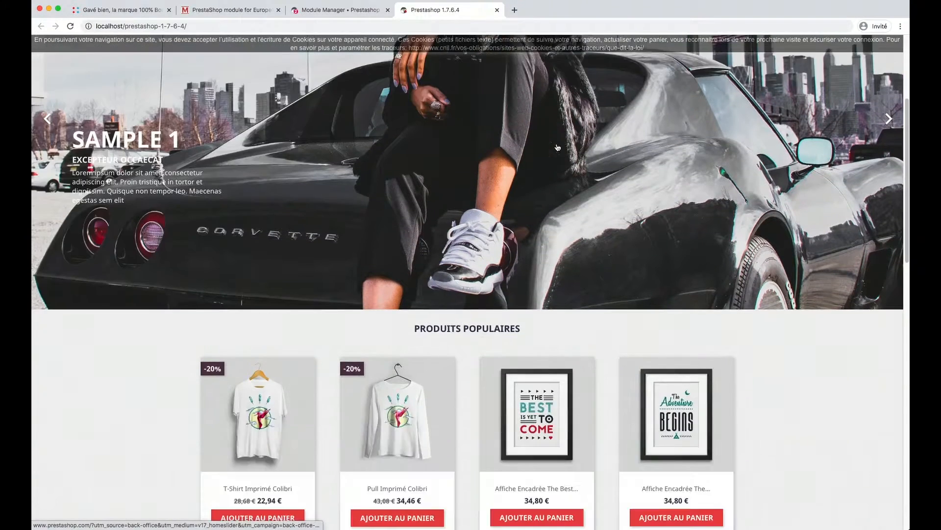
scroll(557, 147, "down", 4)
scroll(557, 148, "up", 9)
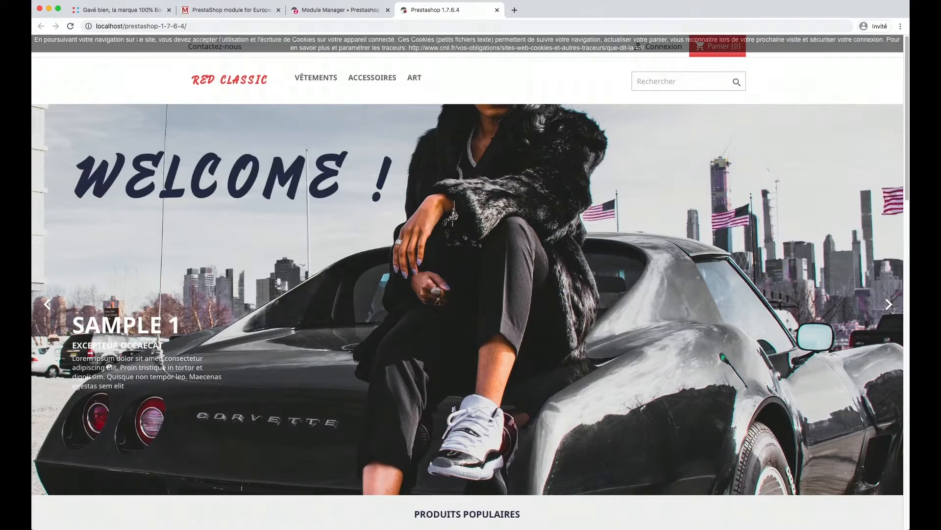
scroll(417, 74, "down", 1)
scroll(417, 73, "up", 1)
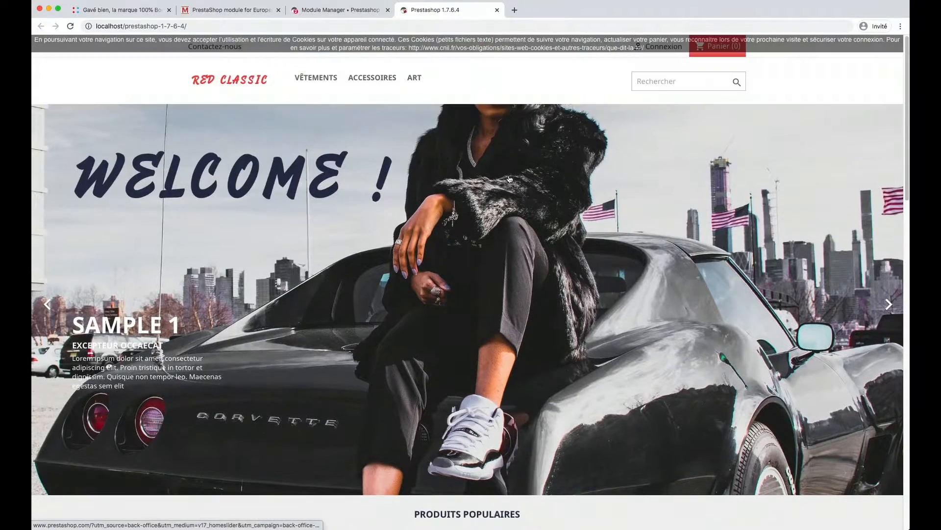
left_click(323, 11)
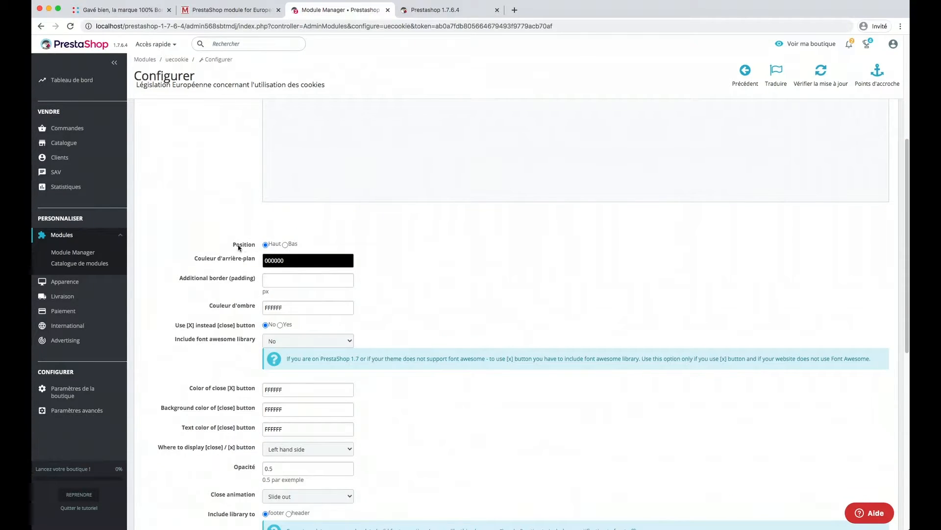
left_click(285, 245)
Inspect the cart block on the store's home page, copy its background color #e84545 and close the developer tools
key("ctrl+Tab")
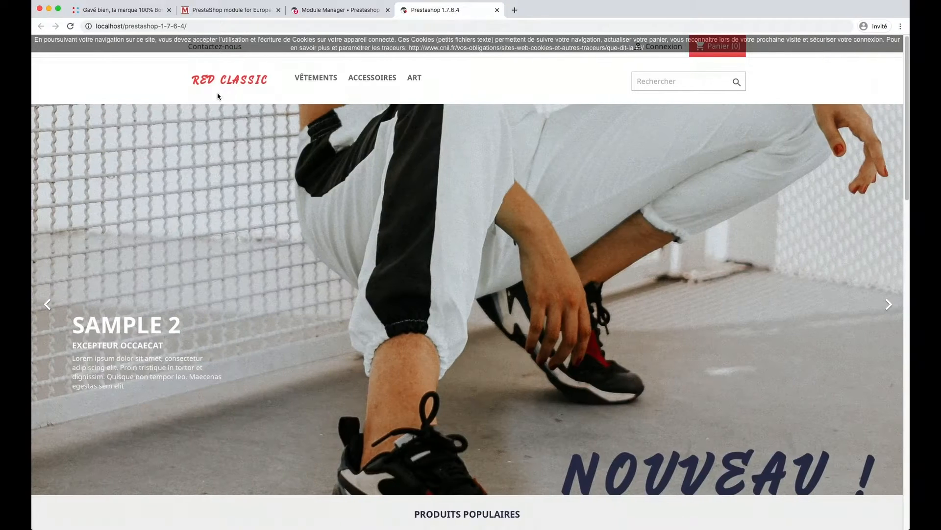
right_click(699, 54)
left_click(715, 132)
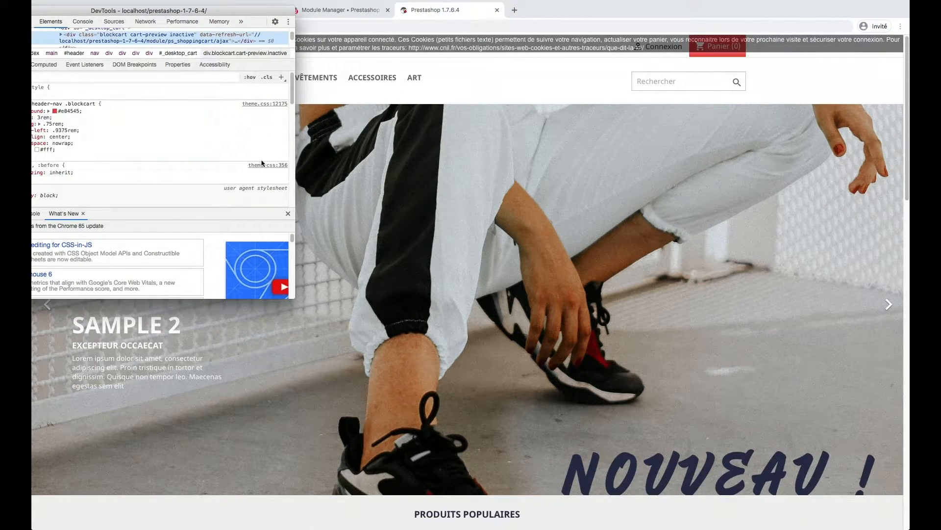
left_click(69, 112)
key("super+c")
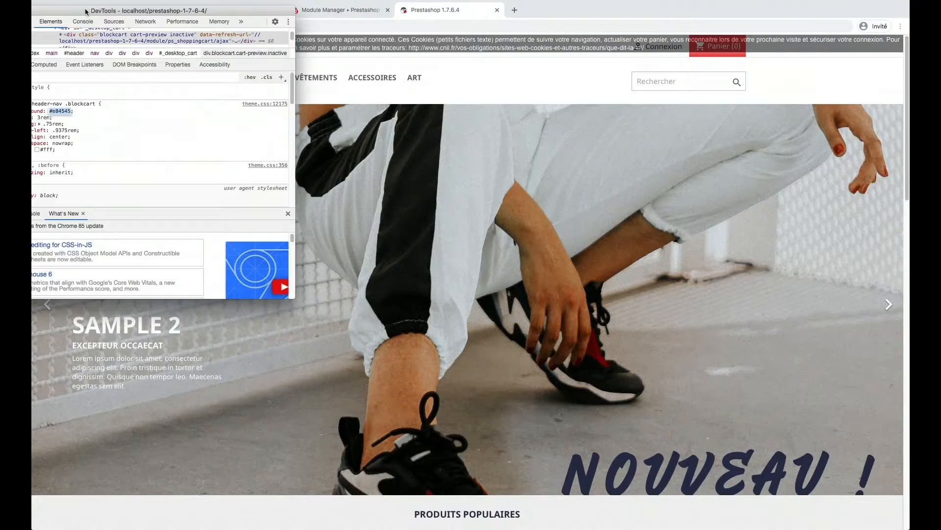
left_click_drag(88, 10, 223, 90)
left_click(160, 90)
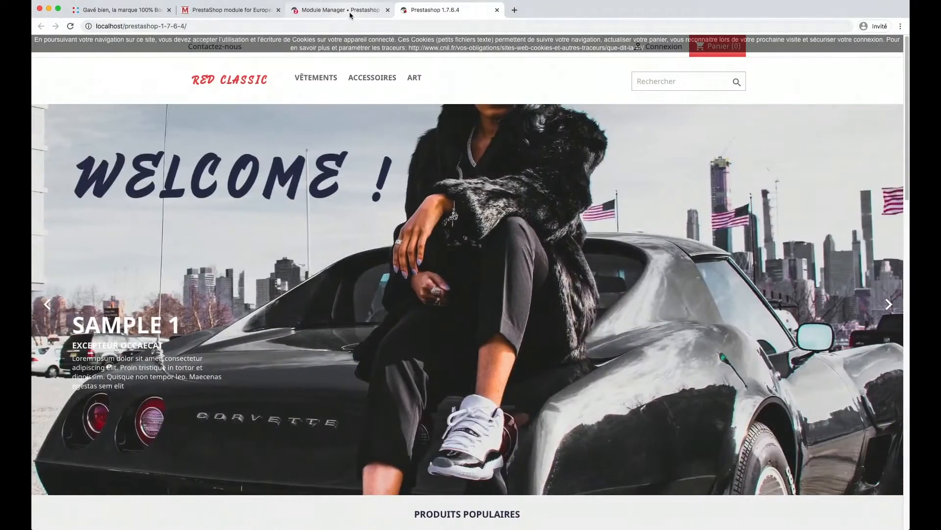
Set the cookie notice's background color (Couleur d'arrière-plan) to E84545 in the module configuration
left_click(349, 11)
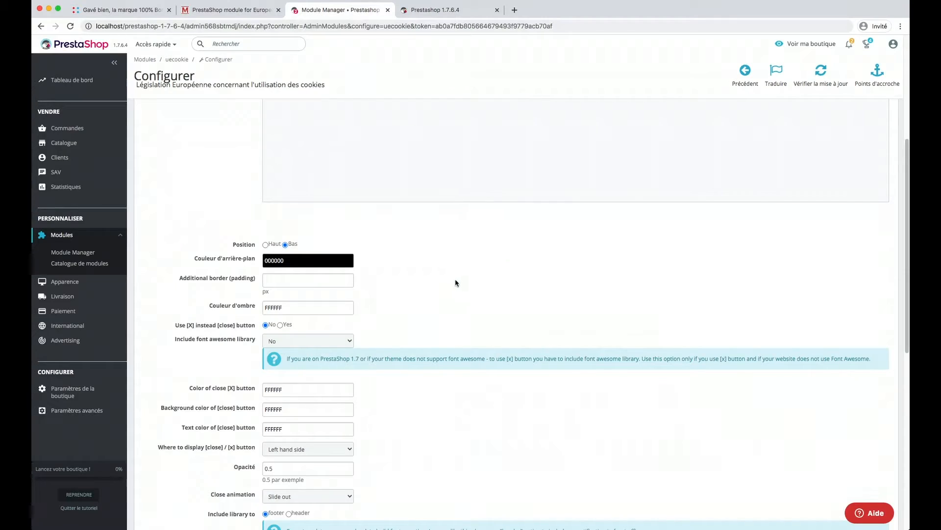
left_click_drag(295, 260, 244, 260)
key("super+v")
left_click(375, 247)
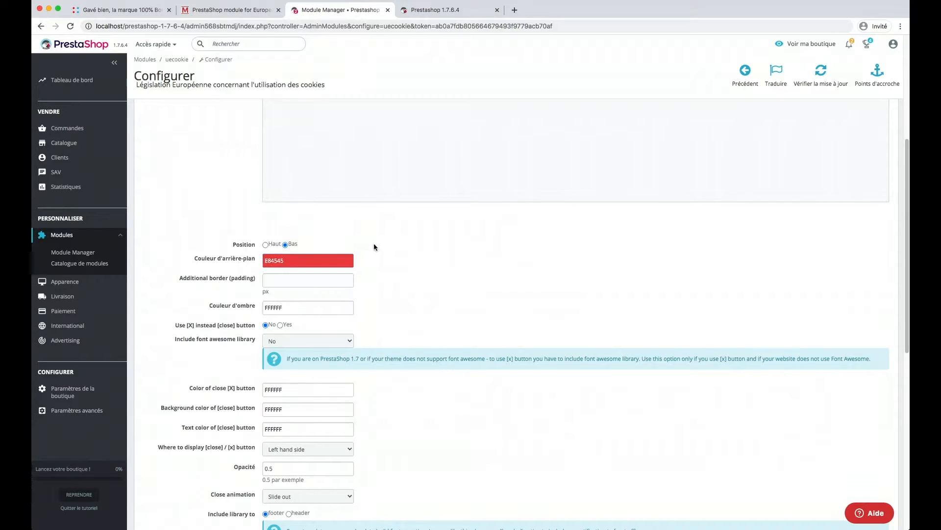
Set the cookie notice's additional border (padding) to 15 px, checking the current banner on the store's home page
left_click(282, 280)
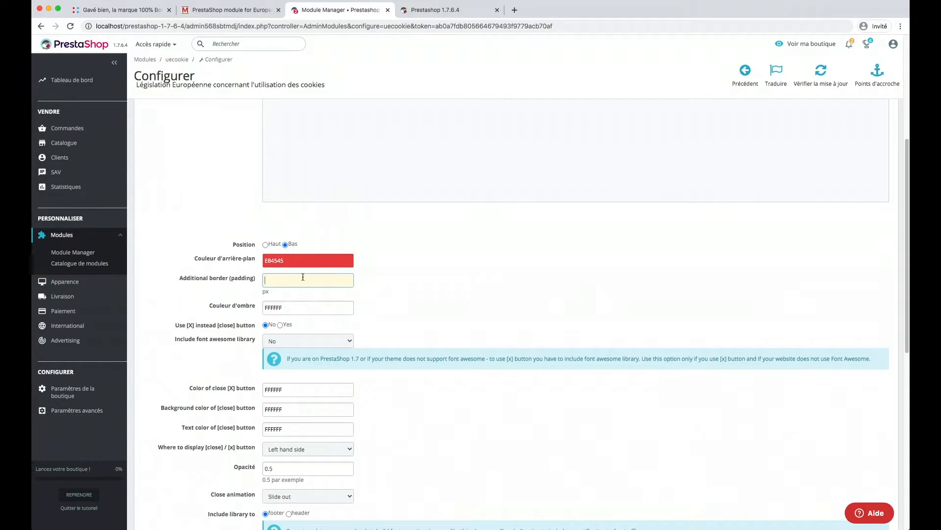
left_click(431, 10)
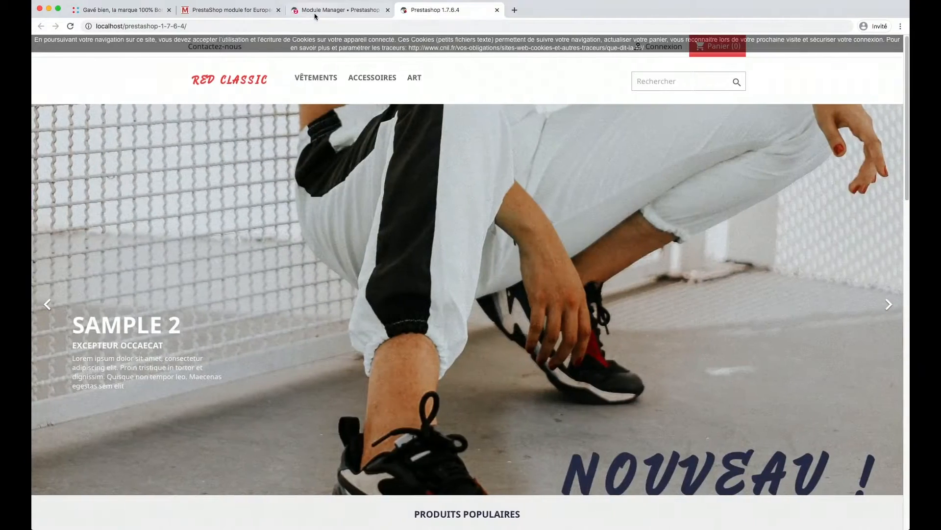
left_click(338, 10)
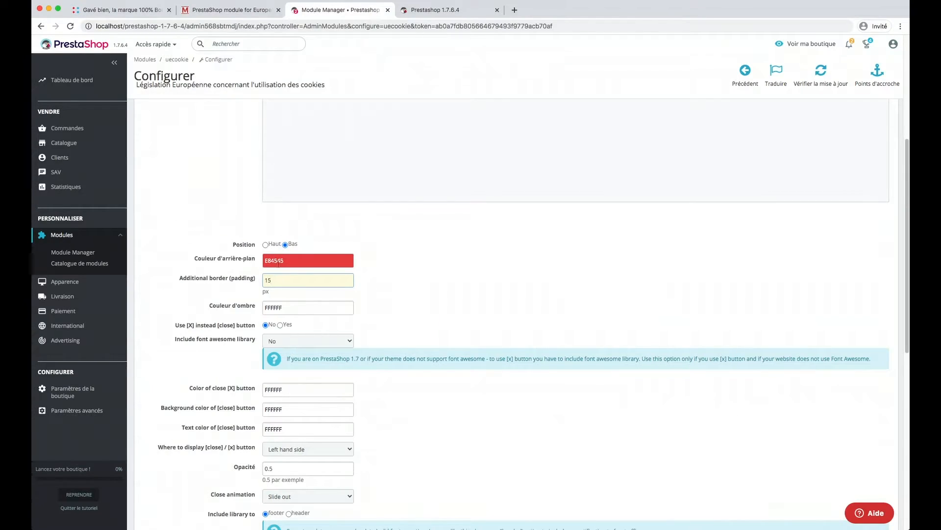
Set the cookie notice's opacity (Opacité) to 1 in the module configuration
scroll(299, 305, "down", 1)
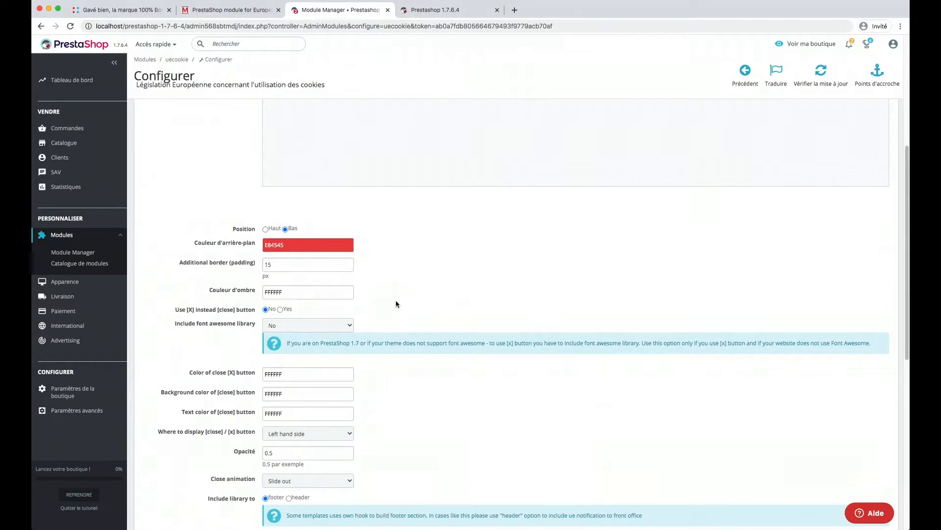
scroll(397, 303, "down", 1)
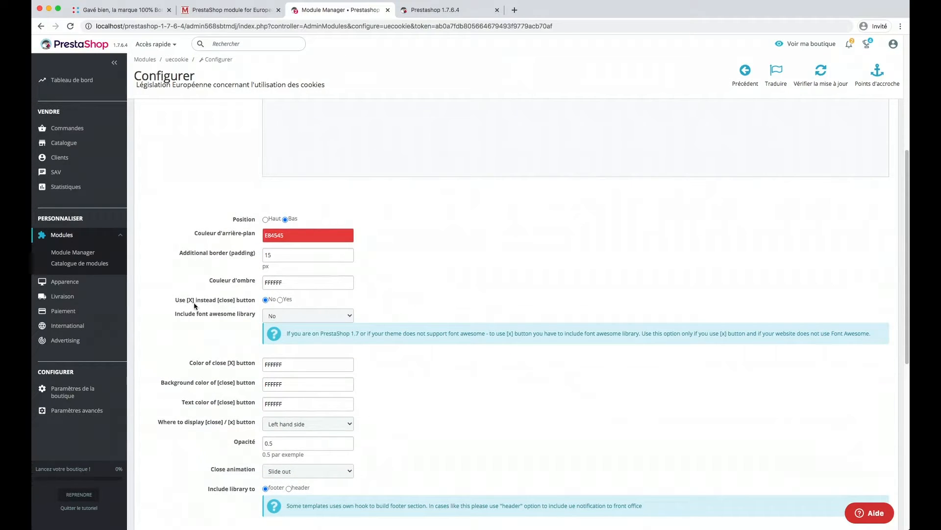
scroll(206, 302, "down", 1)
scroll(210, 315, "down", 3)
double_click(269, 340)
type("1")
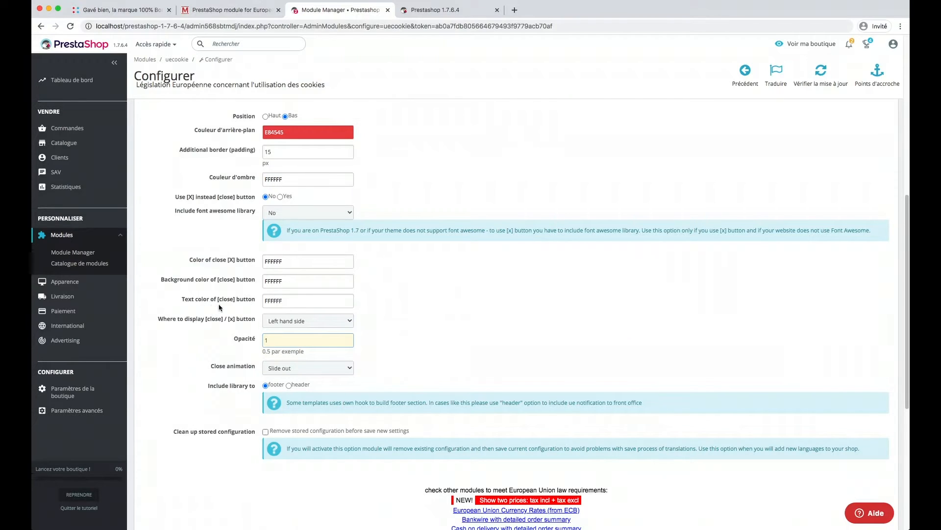
Set the text color of the [close] button to 000000 and save the cookie module configuration
left_click(288, 301)
key("ctrl+a")
type("000")
left_click(411, 297)
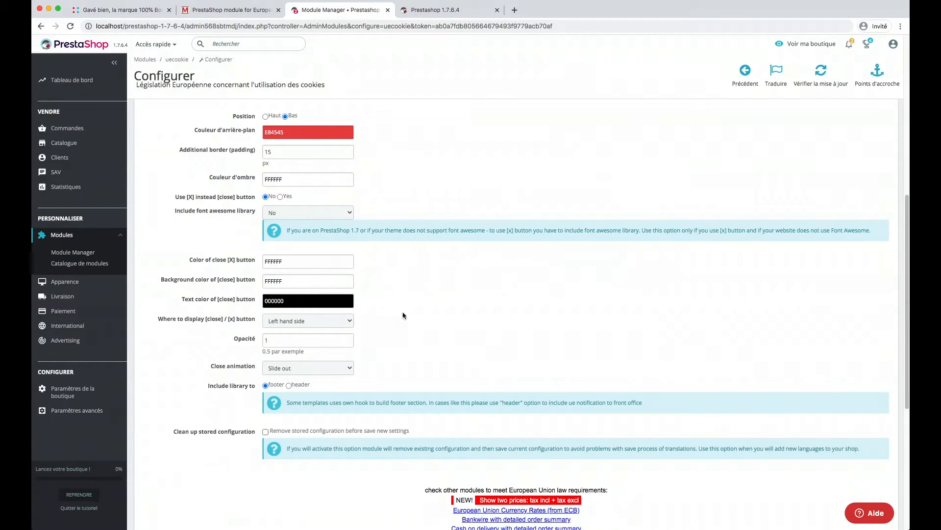
scroll(389, 330, "down", 5)
left_click(849, 363)
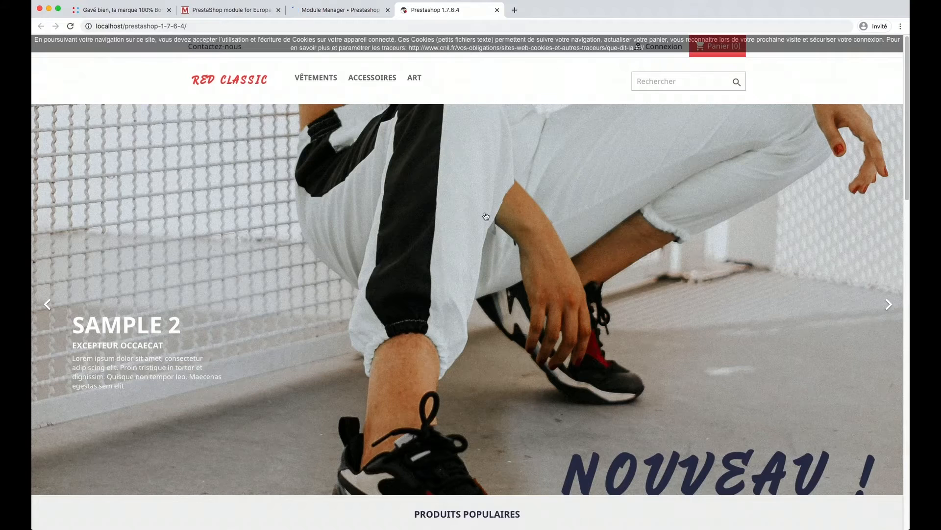
Reload the store's home page and check the cookie notice's background, text legibility and accept button
key("super+r")
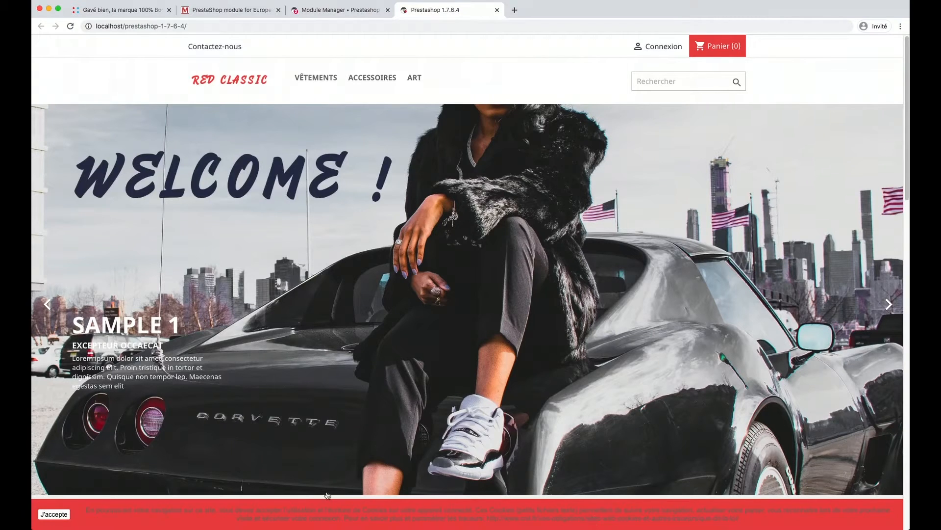
scroll(521, 473, "down", 3)
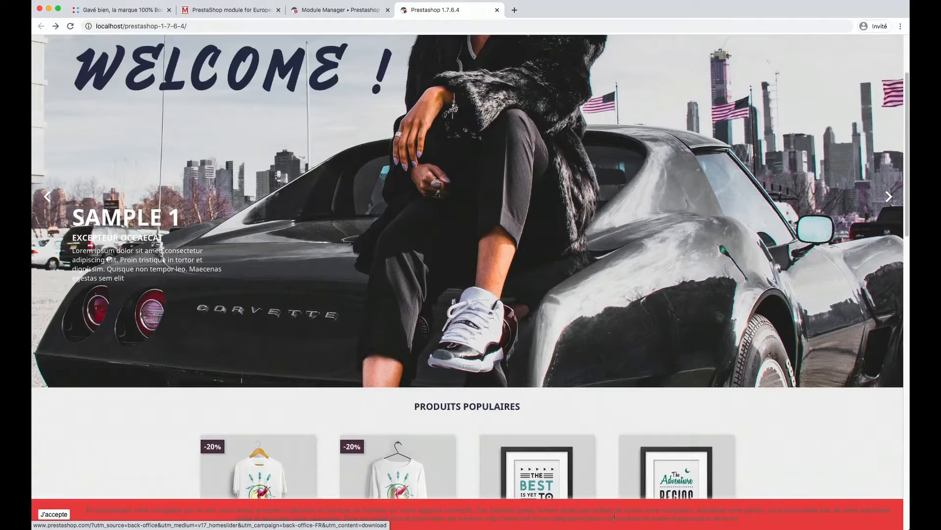
left_click_drag(86, 508, 457, 516)
left_click(457, 515)
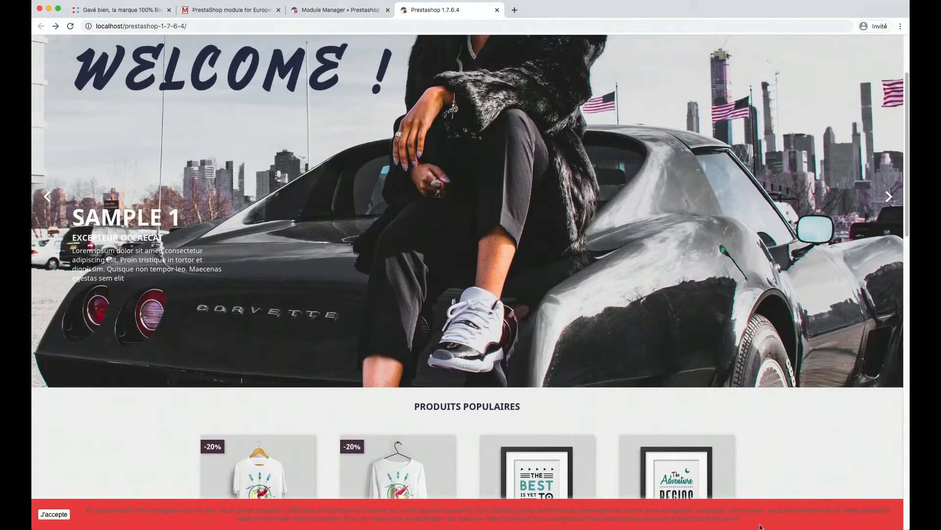
Return to the back office and open the list of content pages under Apparence
key("ctrl+shift+Tab")
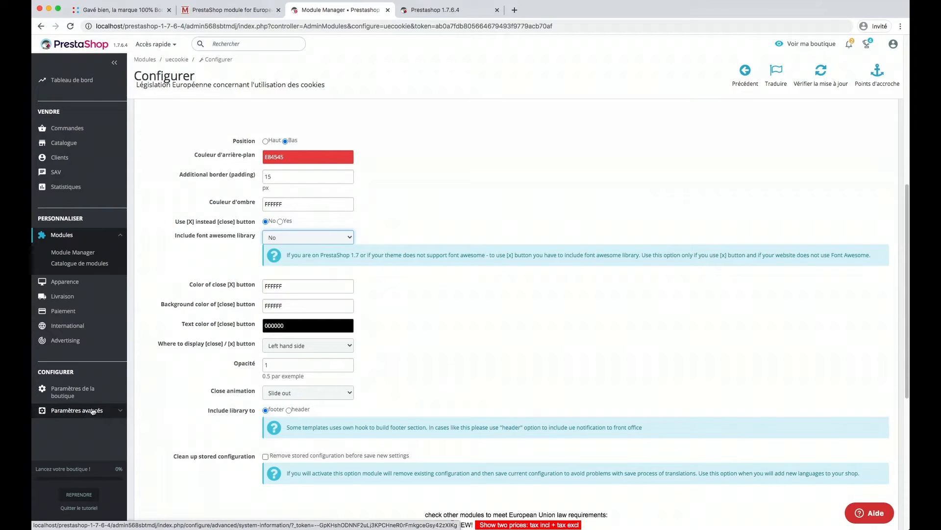
left_click(59, 301)
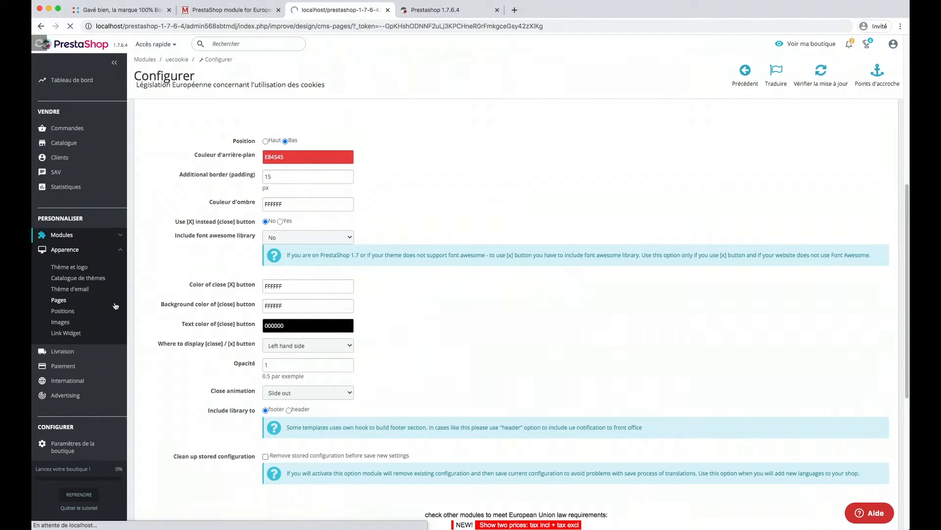
scroll(235, 383, "down", 5)
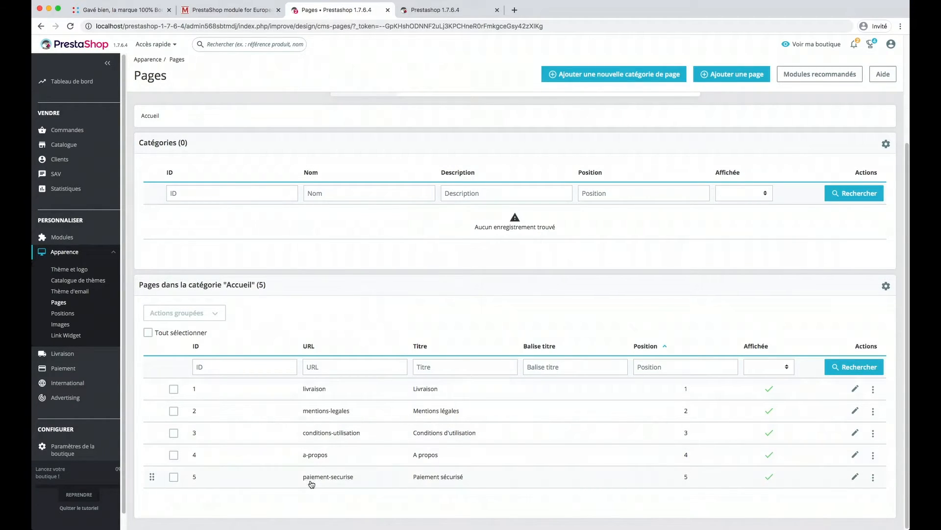
Add a new page titled "Politique de confidentialité" in the Accueil category and save it
left_click(731, 74)
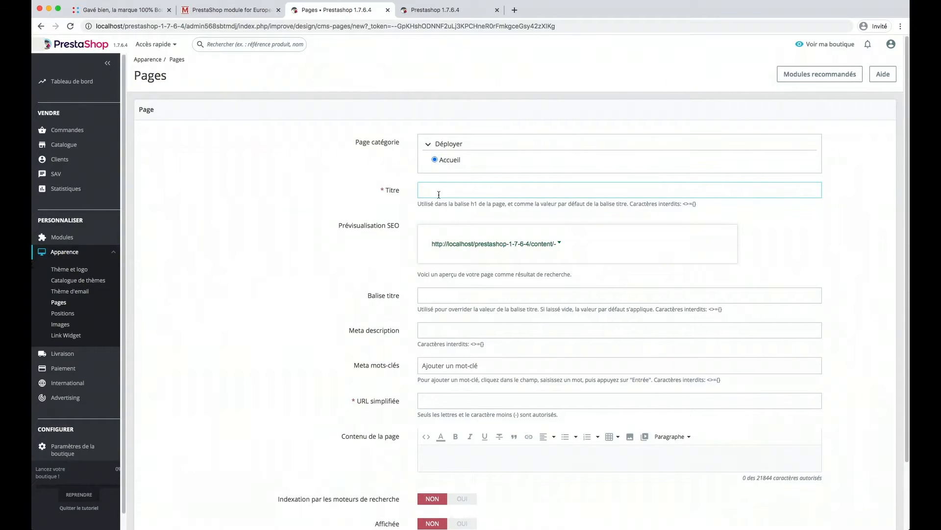
type("p")
key("BackSpace")
type("Pol")
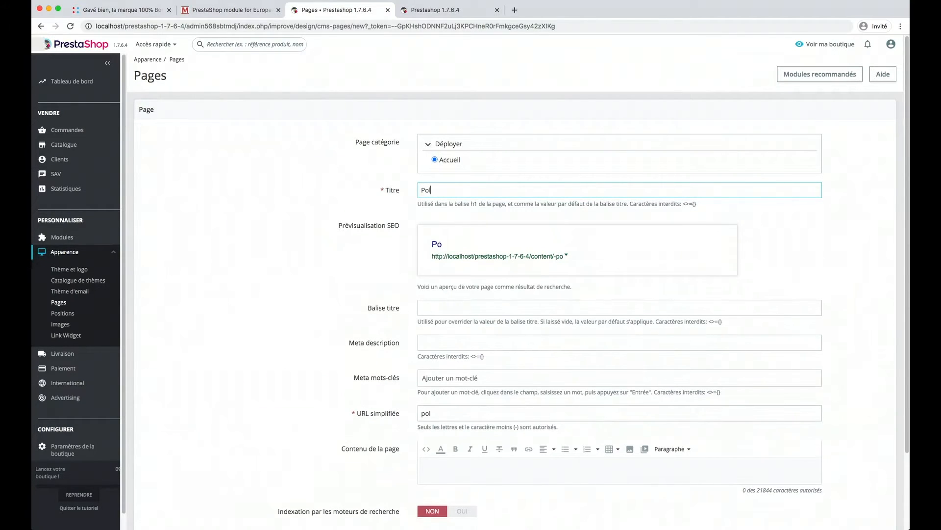
type("itique de confi")
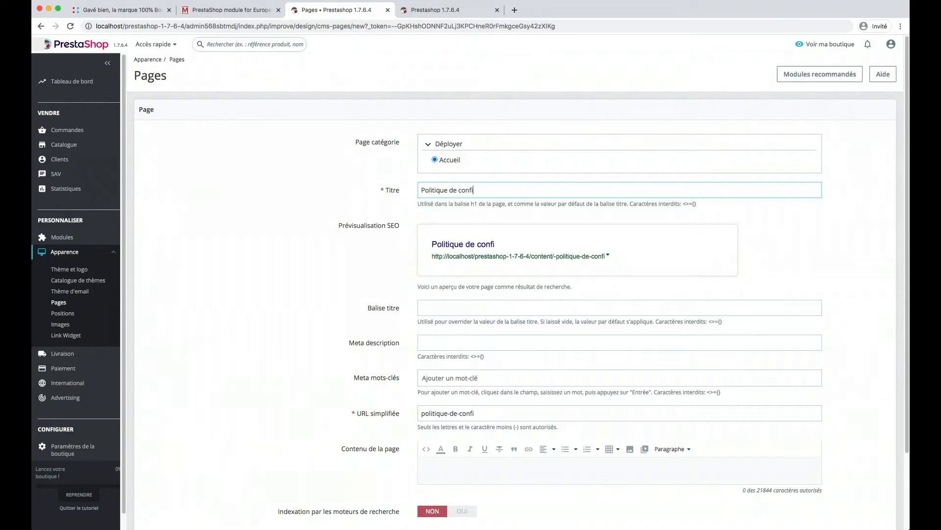
type("dentialité")
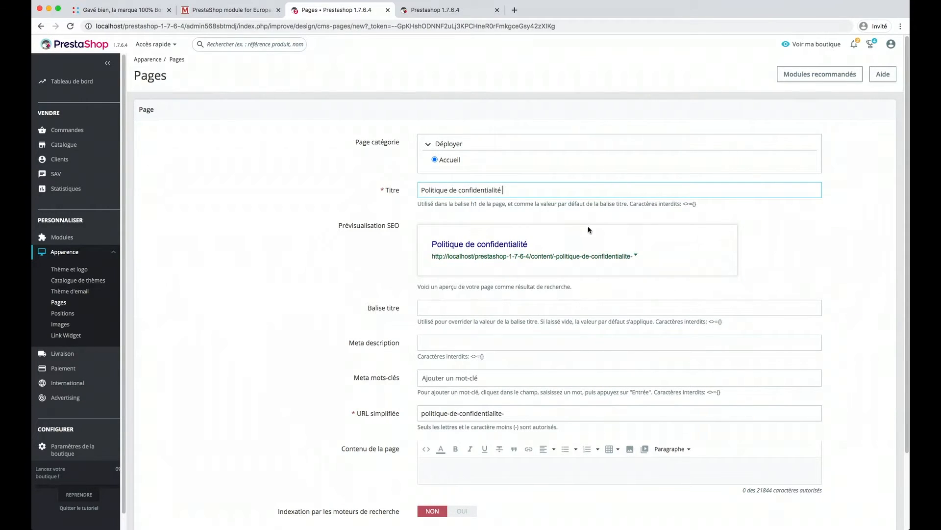
scroll(589, 230, "down", 3)
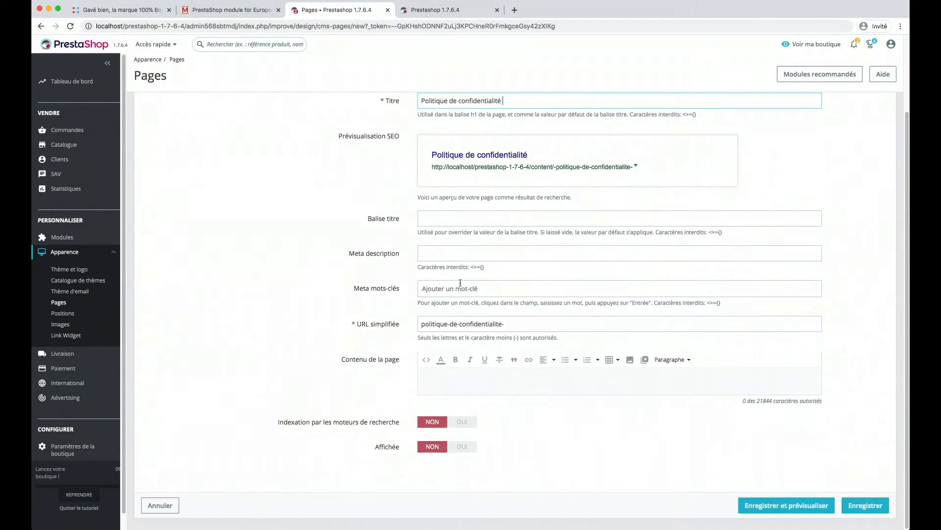
left_click(867, 505)
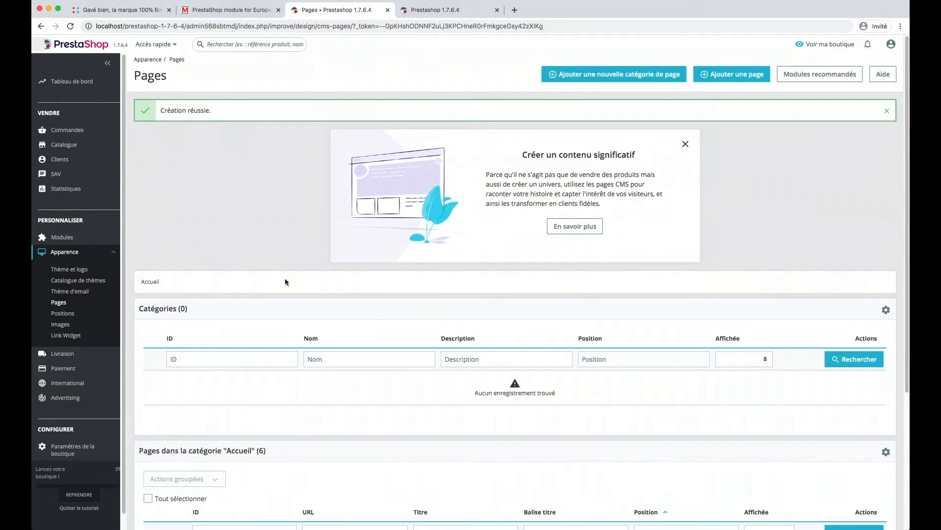
Search the module manager for "rgpd" and open the configuration of the RGPD Officiel module
mouse_move(63, 237)
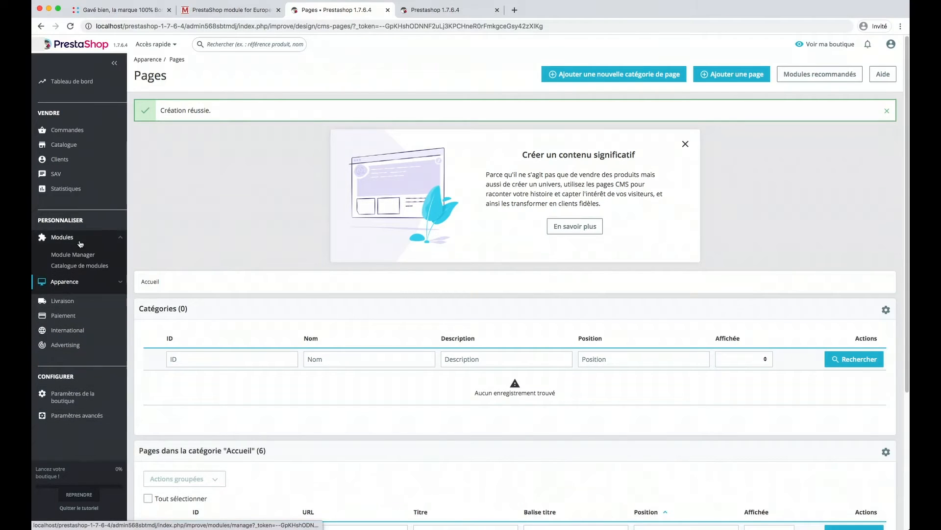
left_click(83, 256)
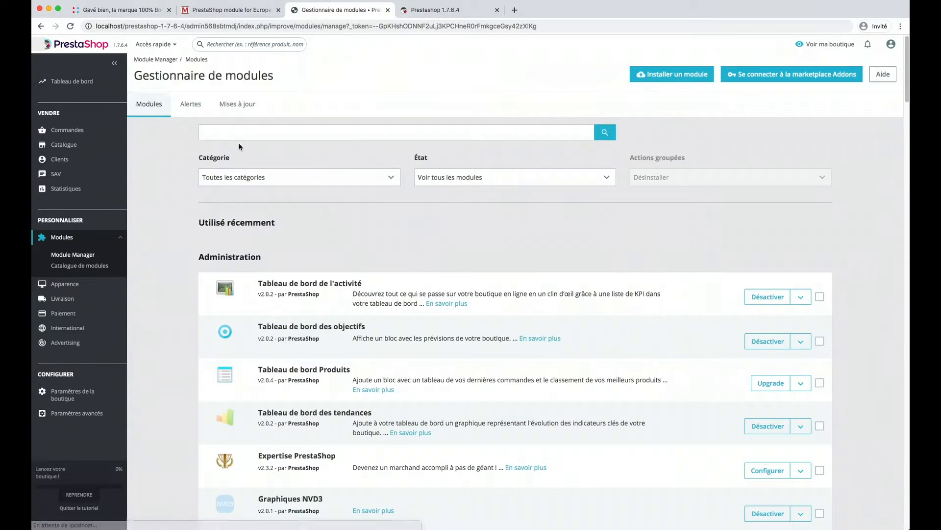
left_click(244, 135)
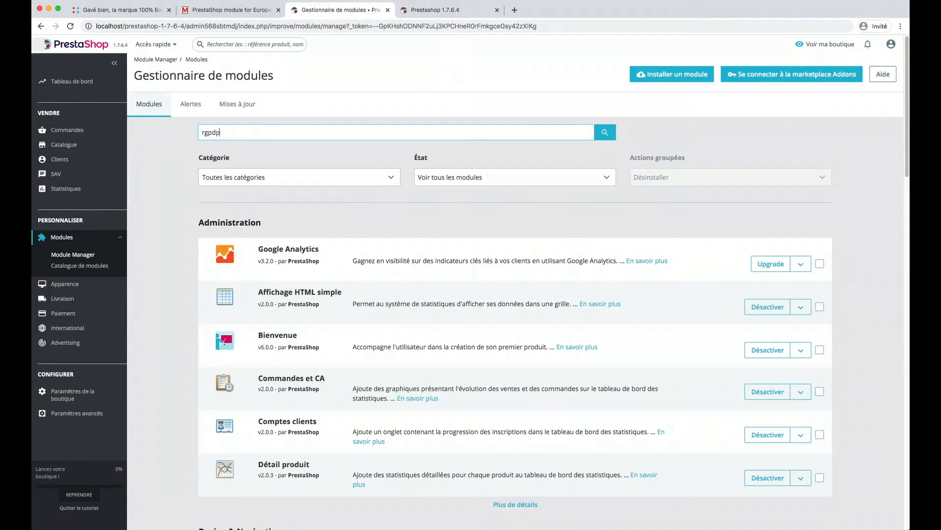
key("Return")
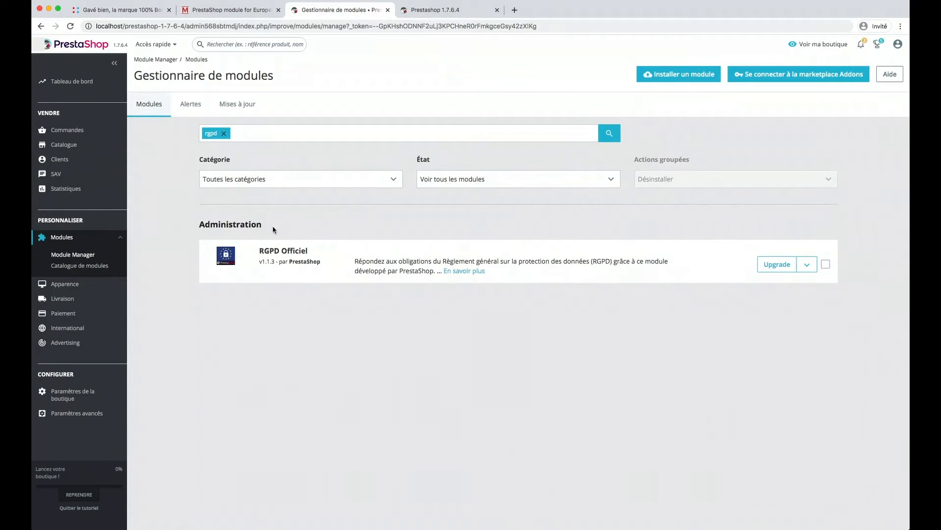
left_click_drag(260, 251, 321, 247)
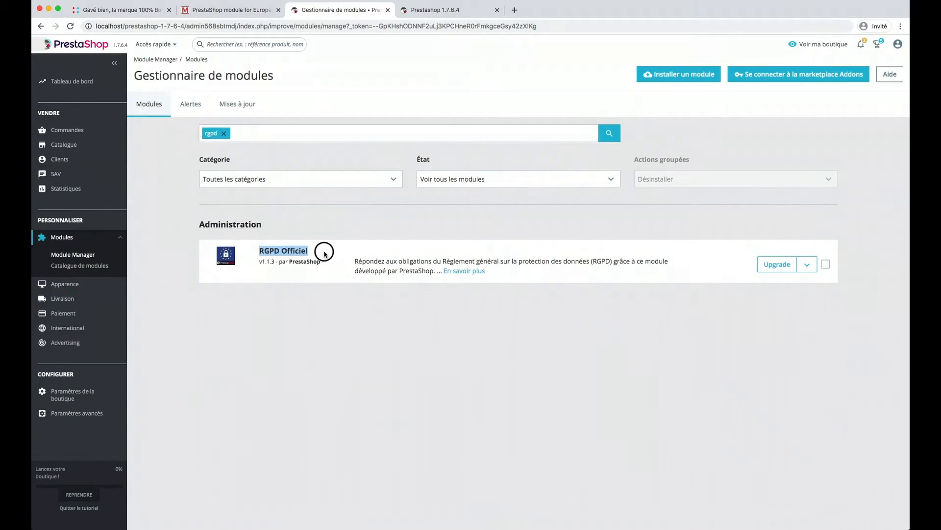
left_click(314, 221)
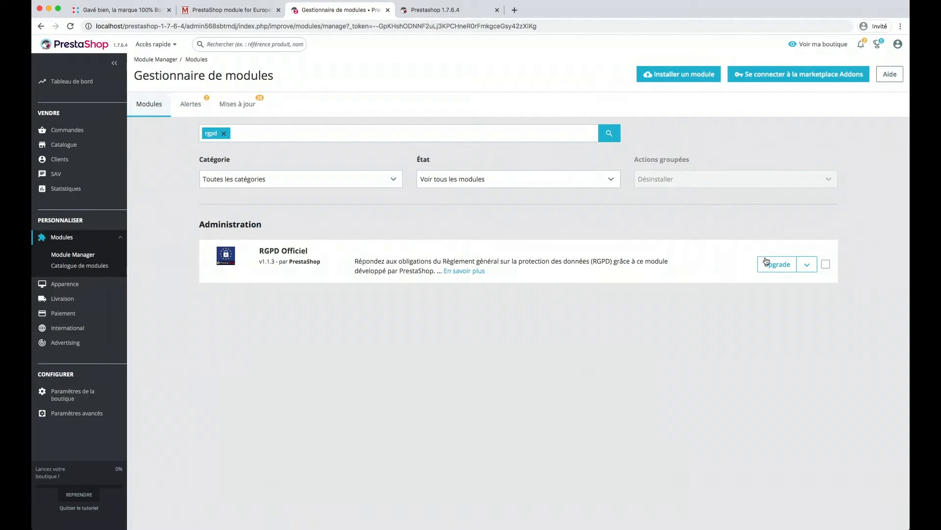
left_click(814, 269)
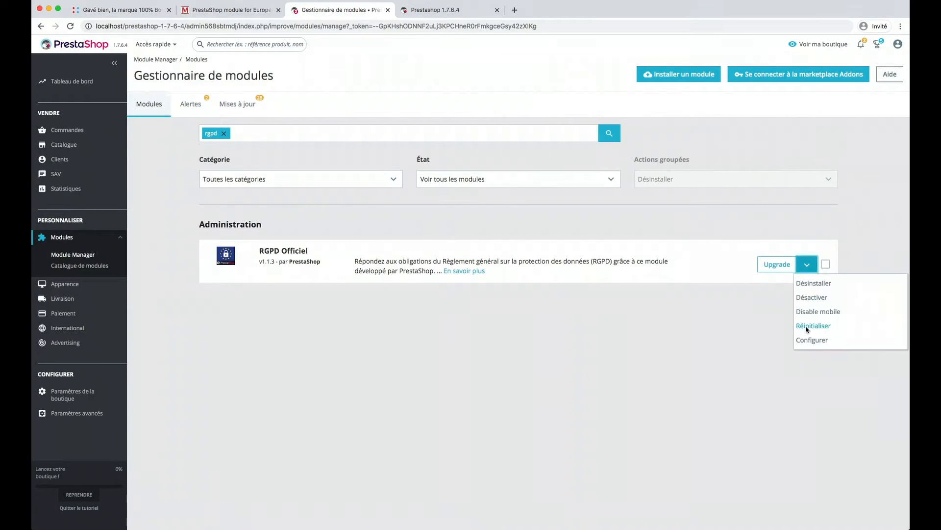
left_click(810, 342)
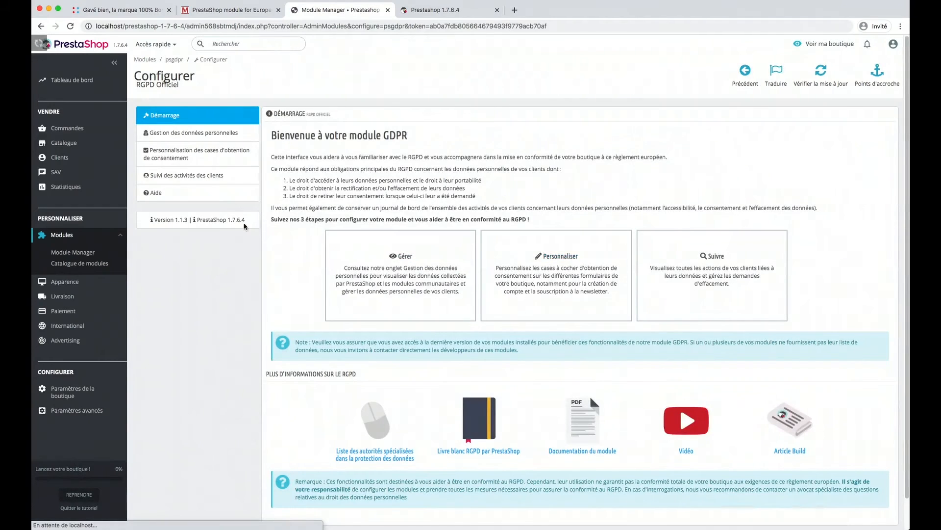
Review the RGPD module's personal data management page and its consent checkbox messages for each form
left_click(216, 133)
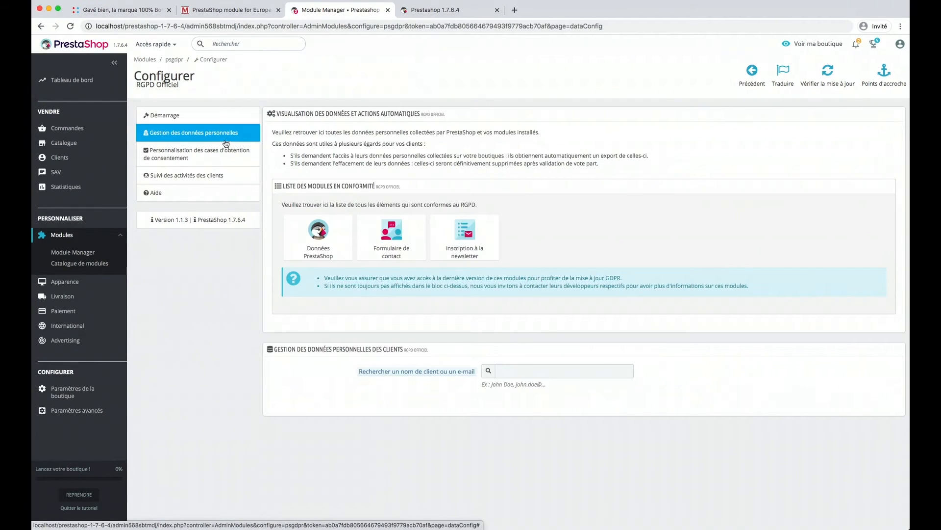
left_click(208, 162)
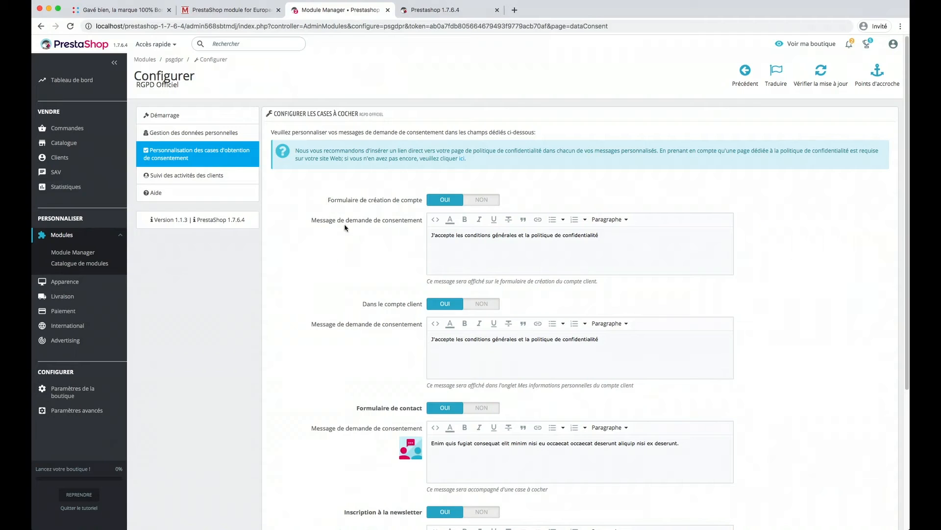
scroll(374, 258, "down", 3)
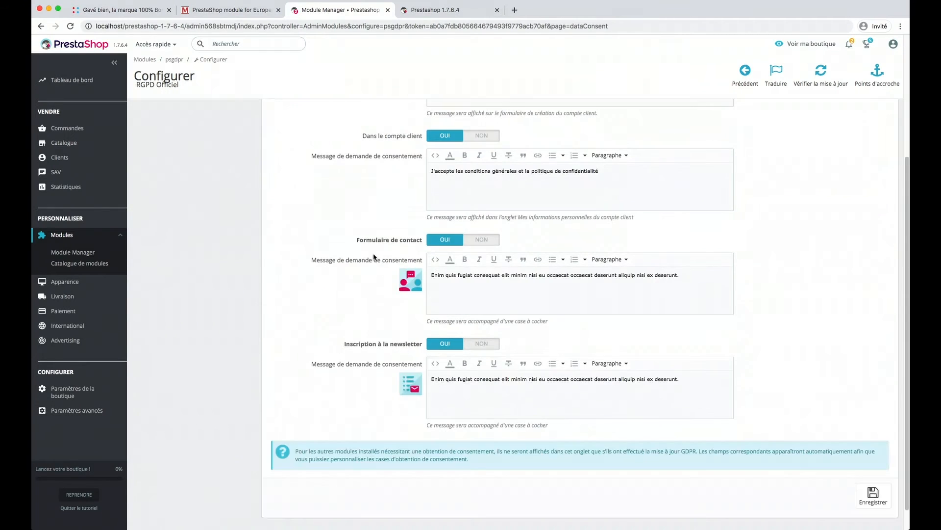
scroll(412, 337, "up", 3)
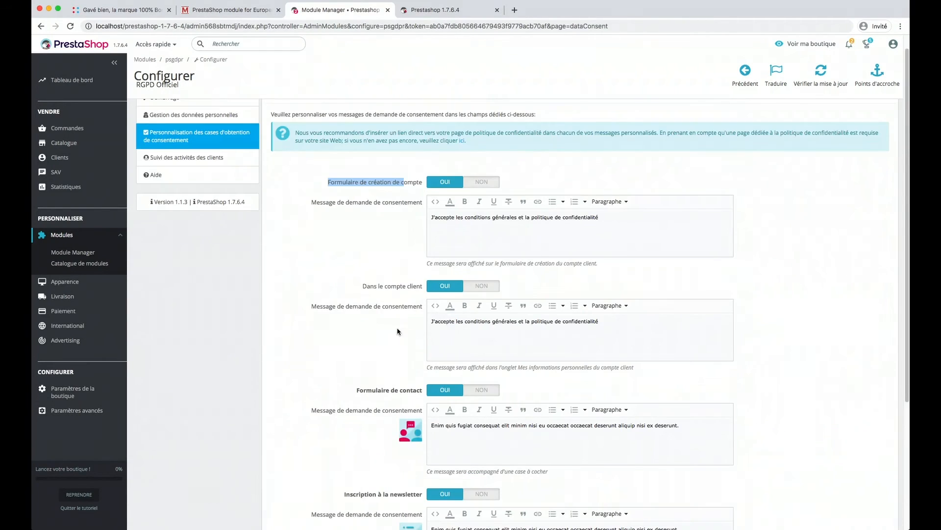